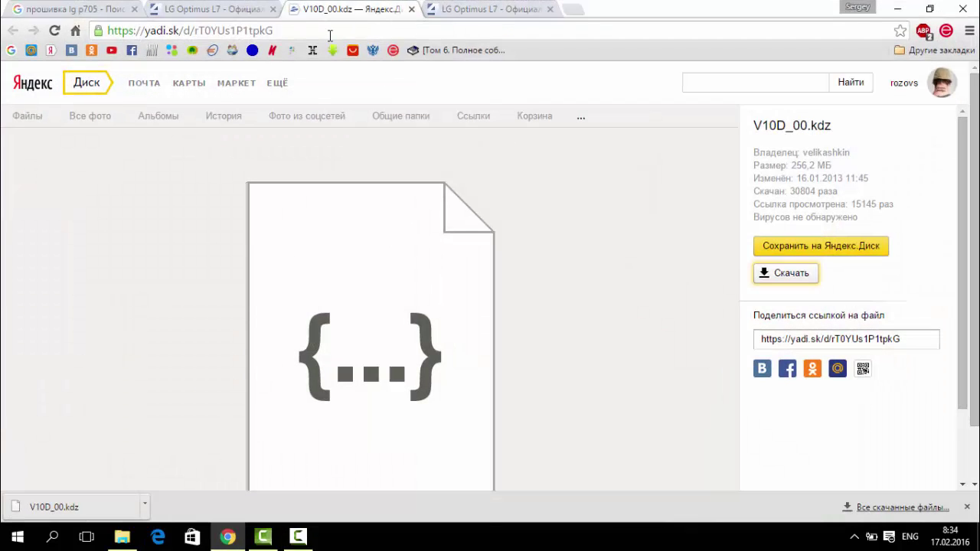
Step: Close the Yandex Disk download page and look over the official LG P705 firmware list in the forum topic
click(412, 9)
scroll(484, 227, up, 4)
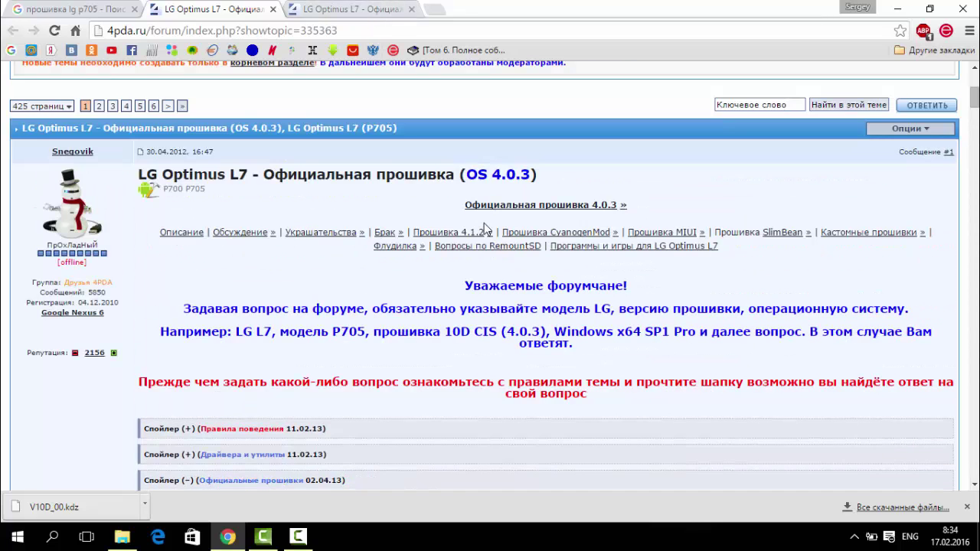
scroll(484, 226, down, 4)
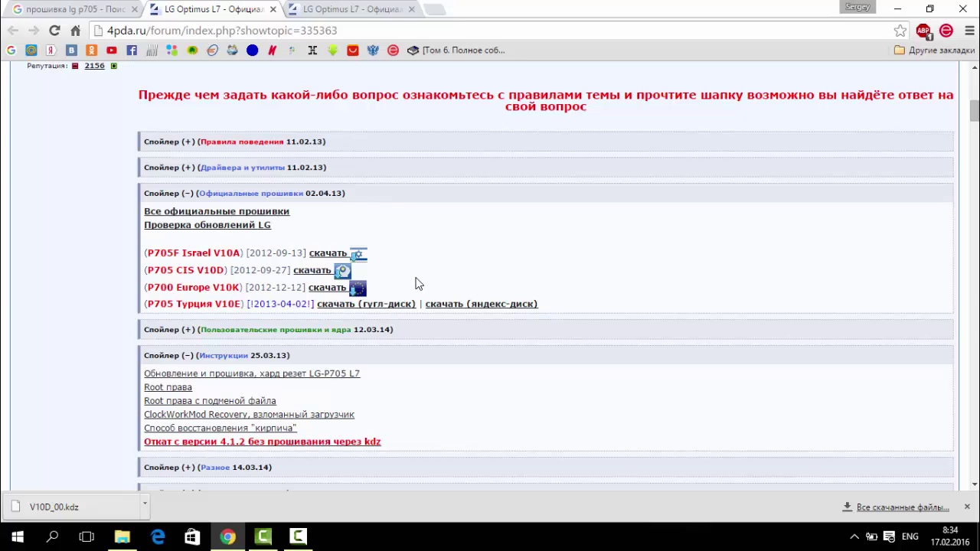
scroll(418, 285, up, 3)
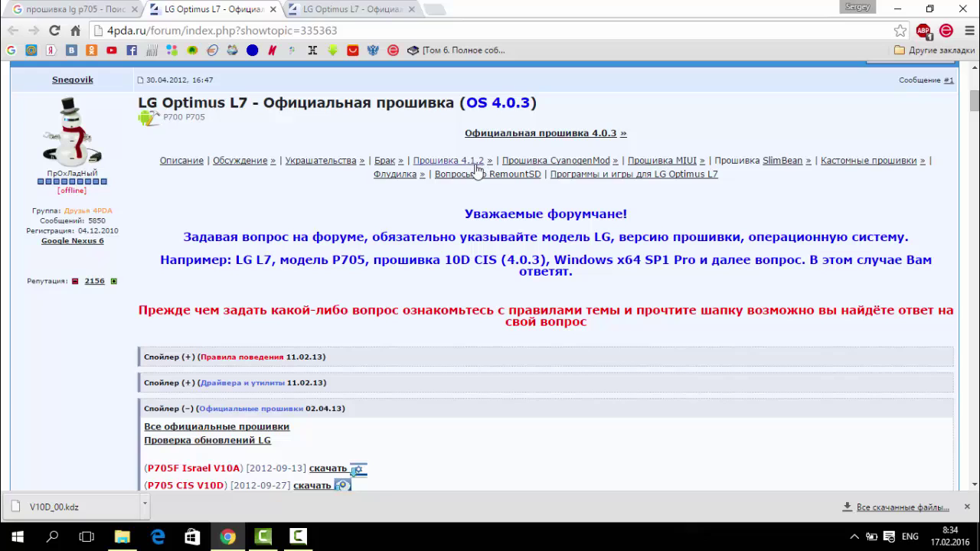
scroll(390, 301, down, 2)
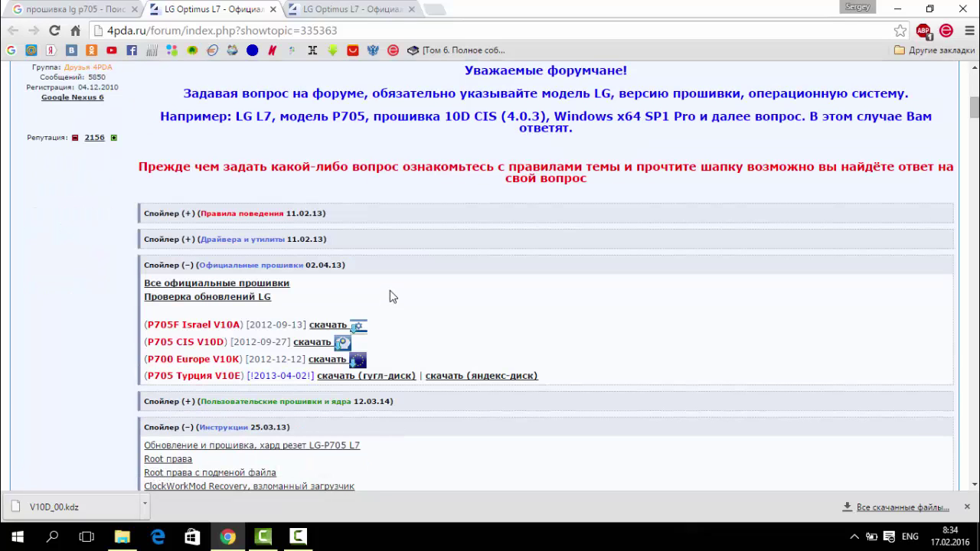
scroll(390, 296, down, 1)
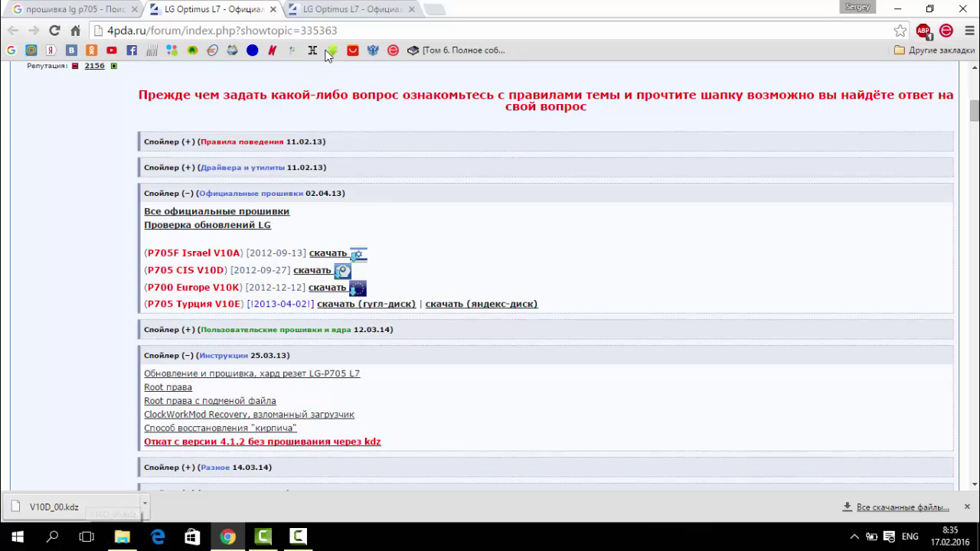
Step: Minimize the browser and open the KDZ folder on drive C: in File Explorer
click(898, 10)
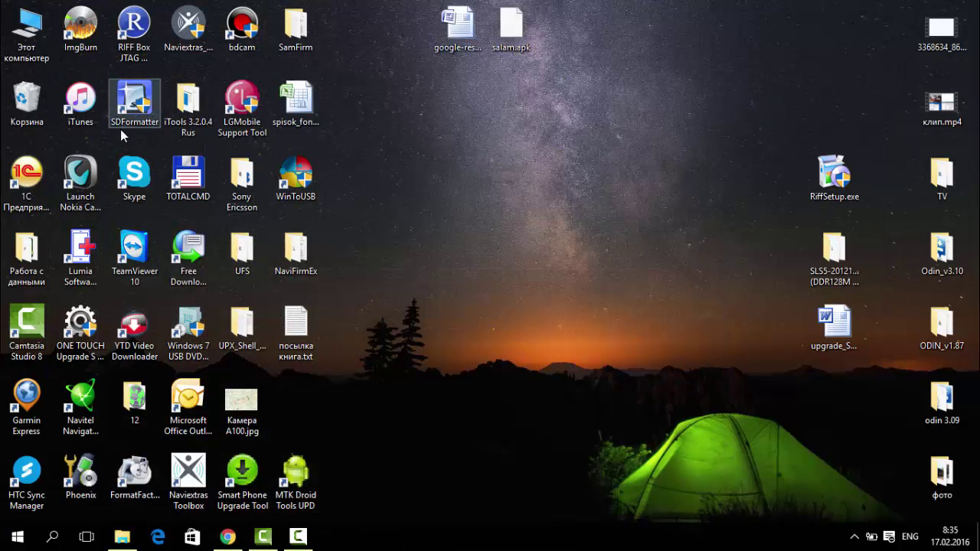
double_click(32, 44)
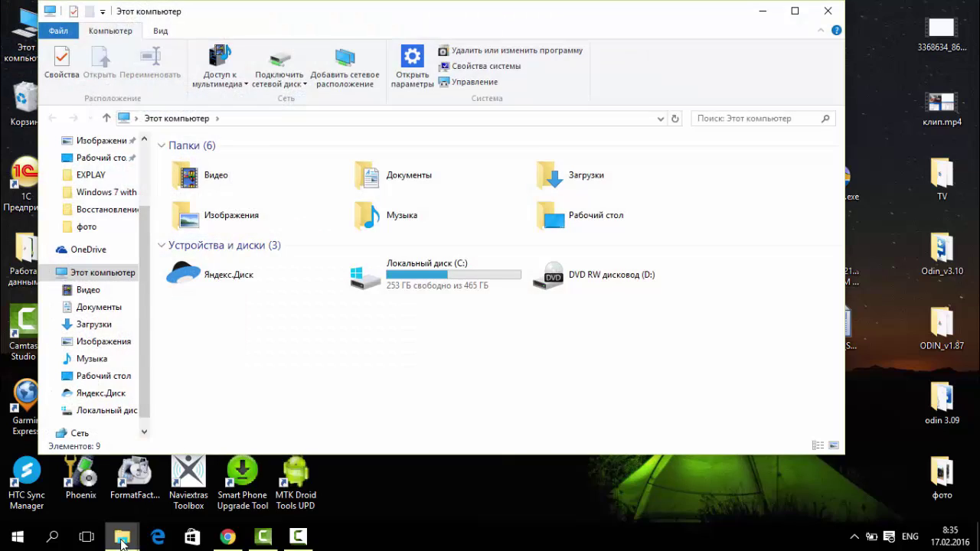
mouse_move(122, 537)
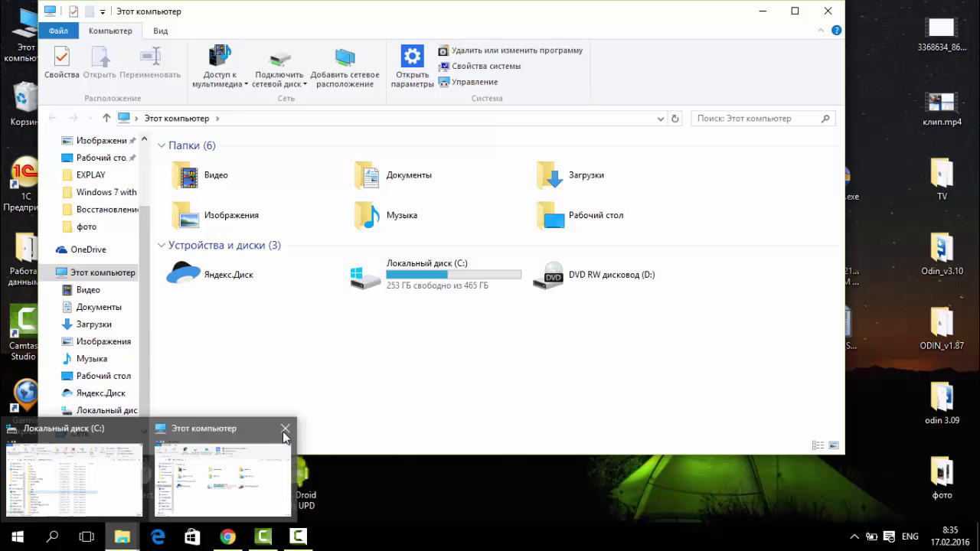
click(285, 429)
click(98, 480)
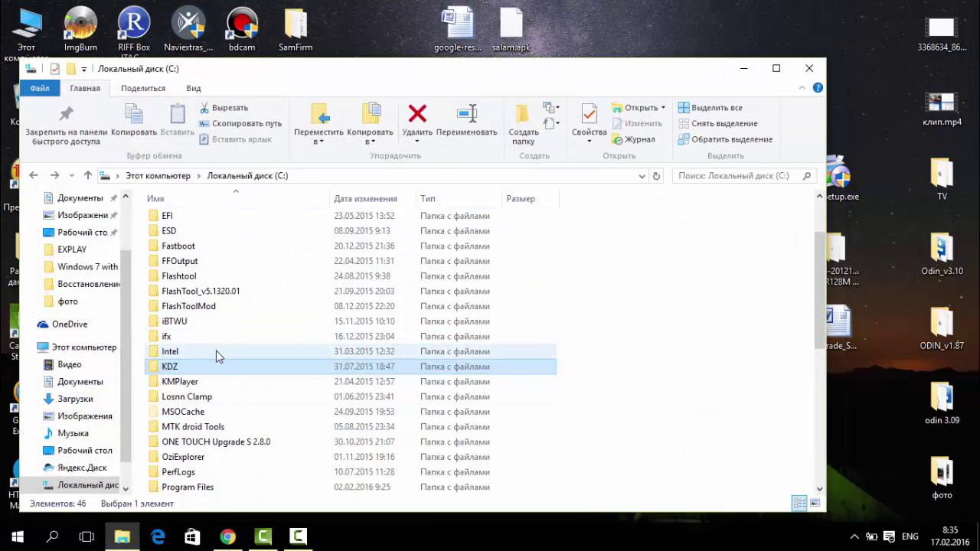
scroll(219, 331, down, 1)
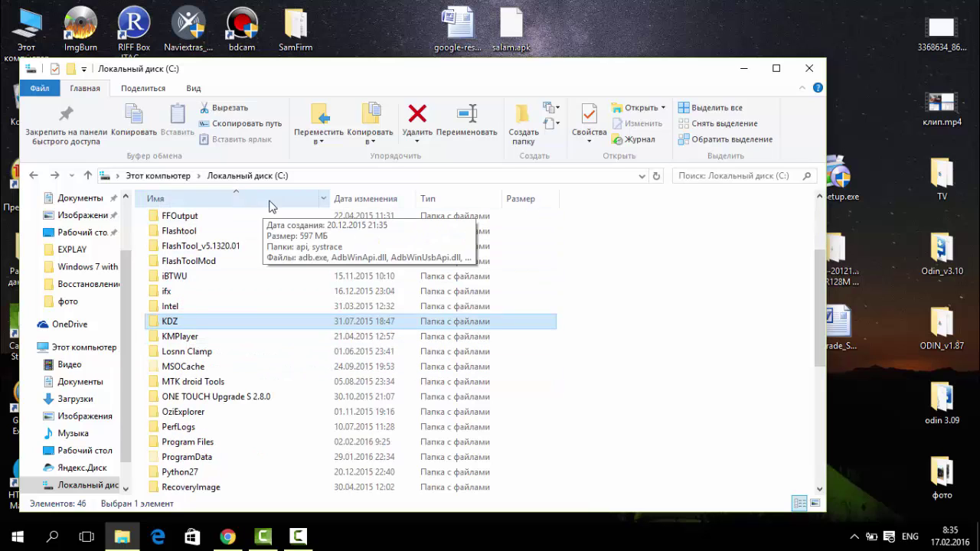
double_click(188, 327)
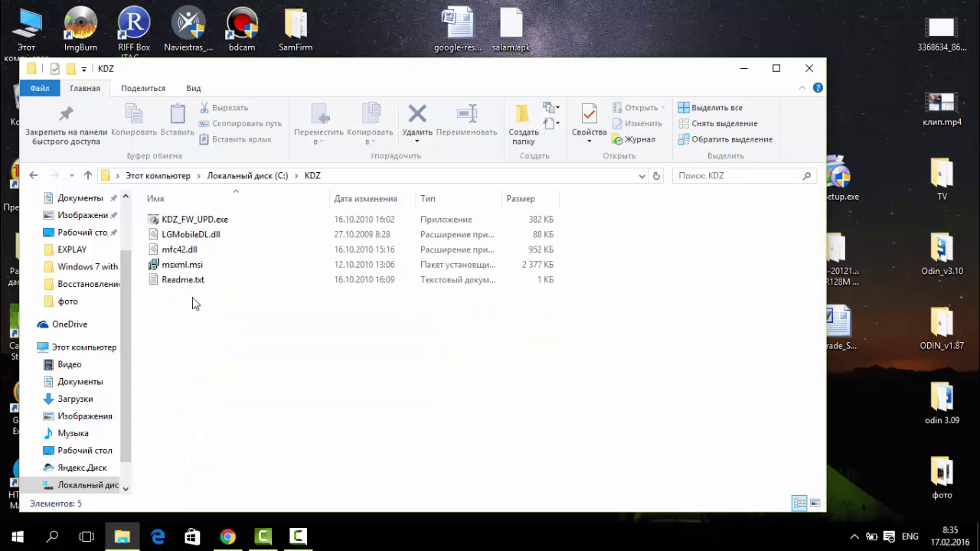
Step: Run the msxml.msi installer as far as the Modify, Repair or Remove choice, and cancel the setup
click(188, 268)
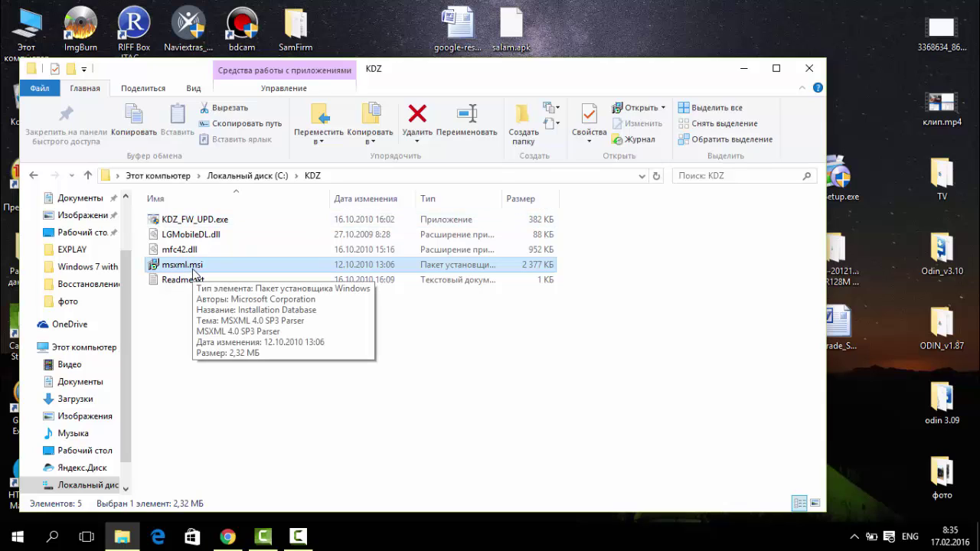
click(188, 268)
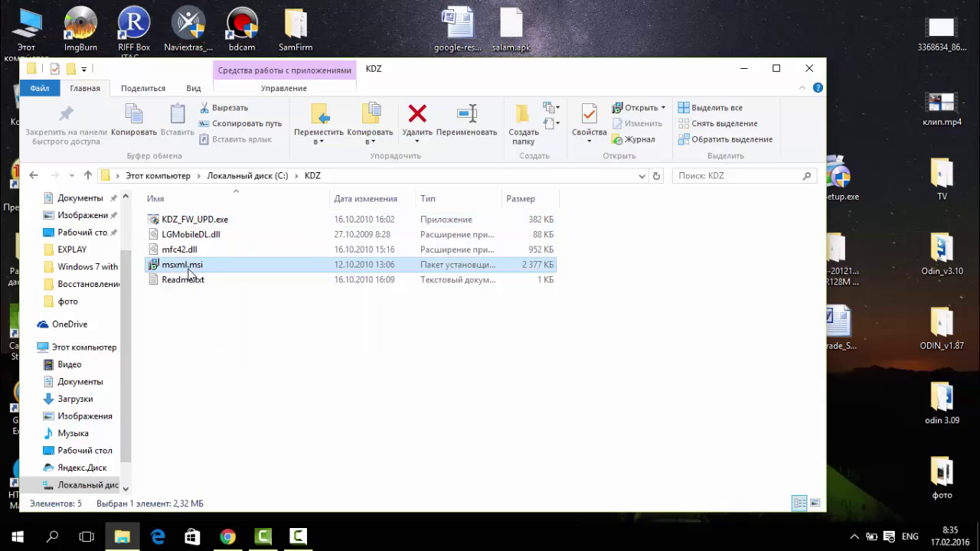
right_click(187, 270)
click(168, 365)
click(176, 266)
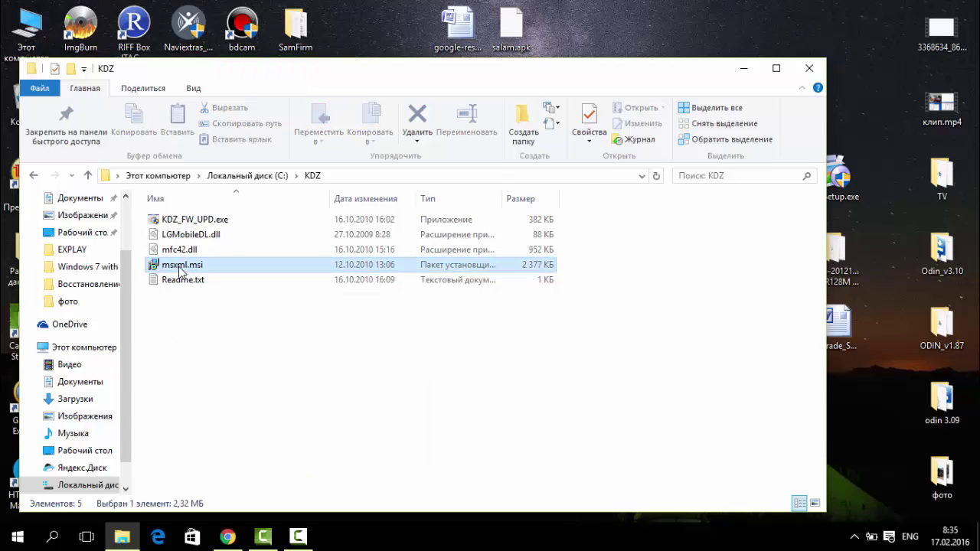
right_click(180, 269)
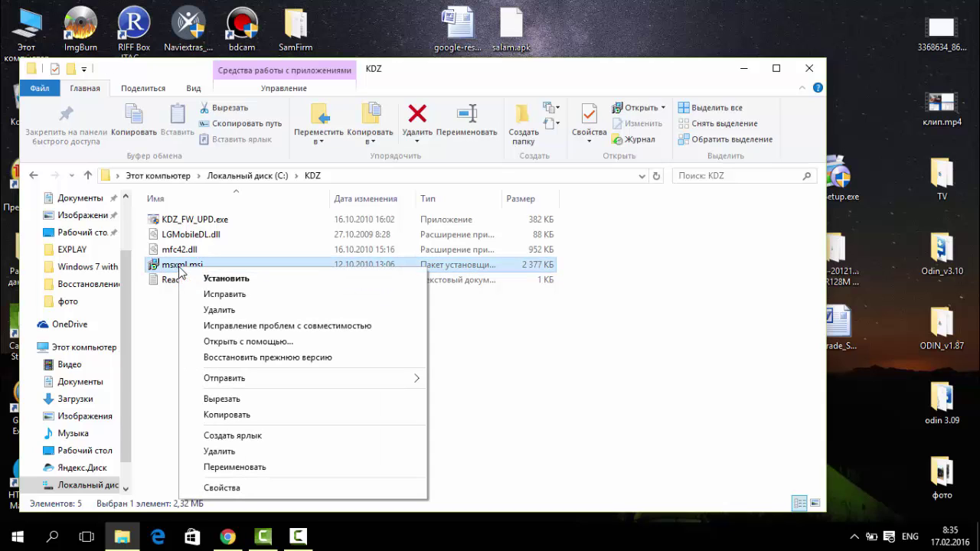
click(185, 278)
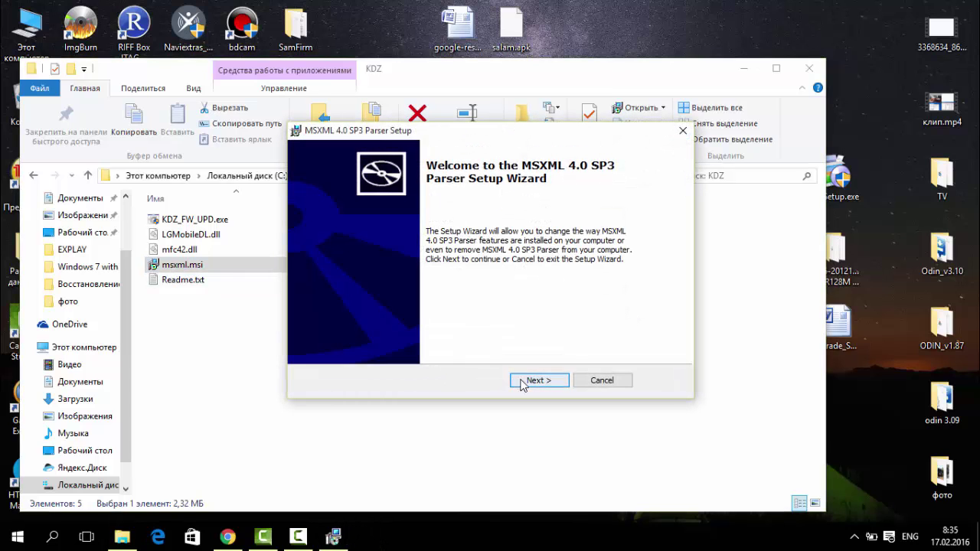
click(530, 383)
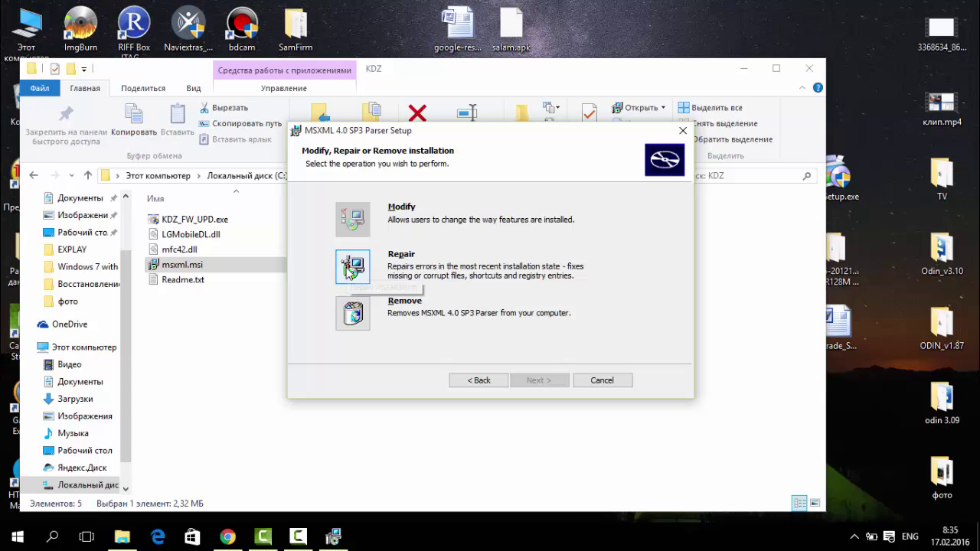
click(603, 380)
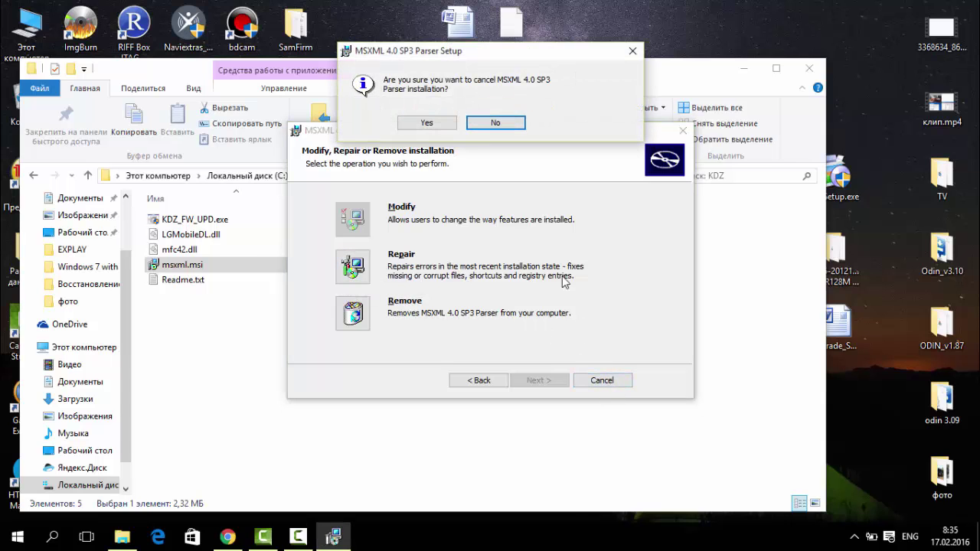
click(434, 123)
click(603, 381)
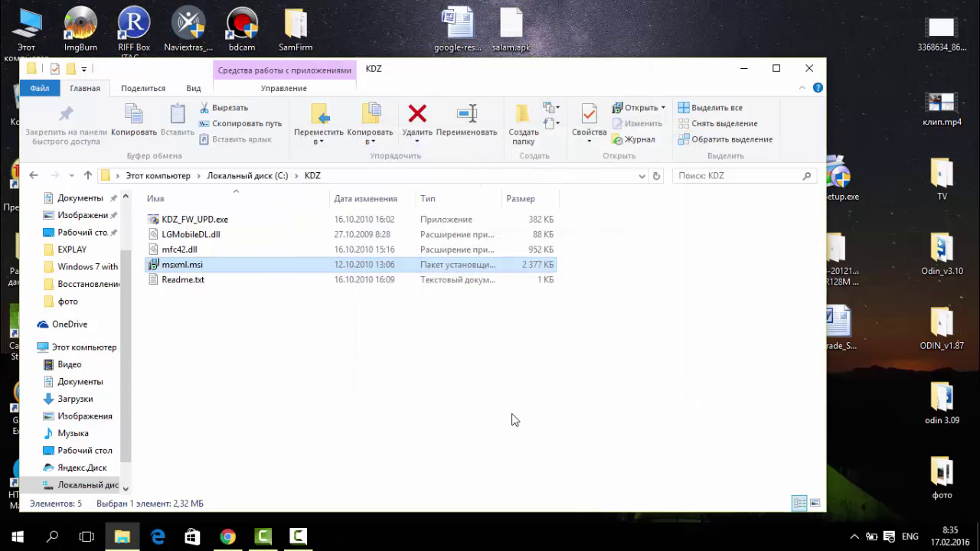
Step: Start KDZ_FW_UPD.exe from the KDZ folder and minimize the File Explorer window
click(203, 221)
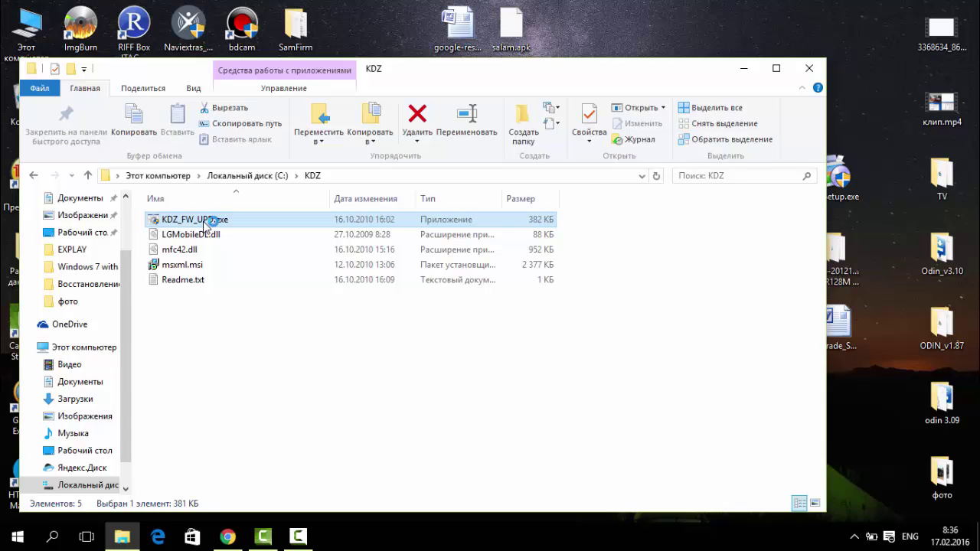
double_click(204, 221)
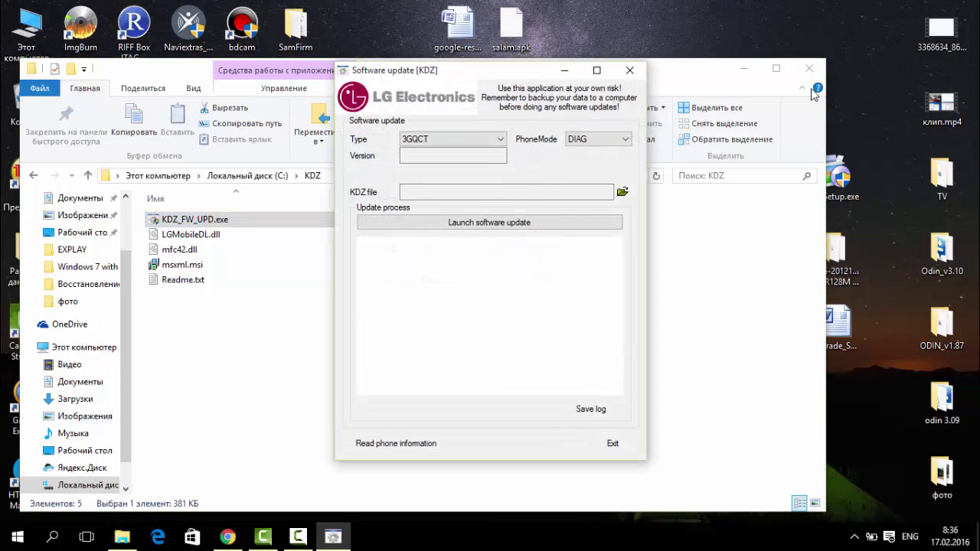
click(743, 68)
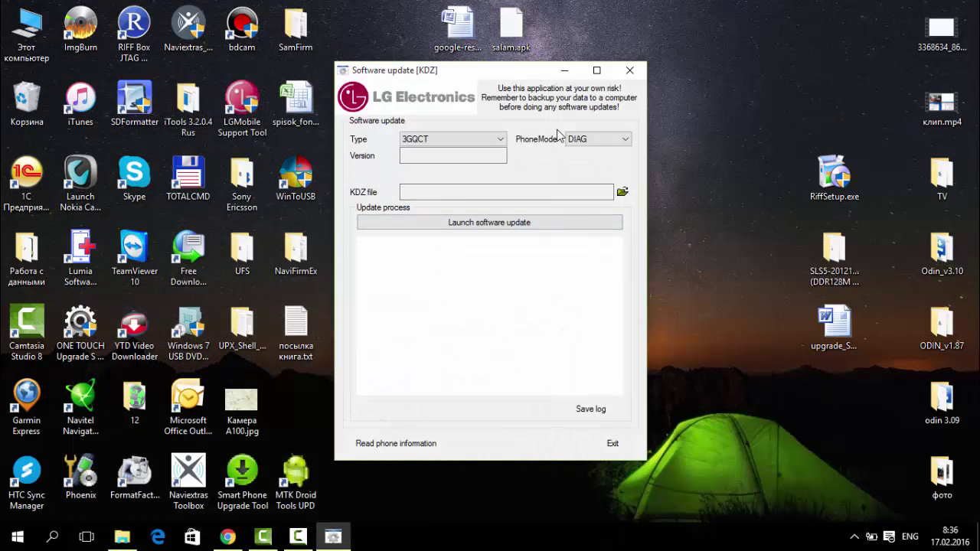
Step: Set the software update type to 3GQCT and the PhoneMode to EMERGENCY
click(498, 140)
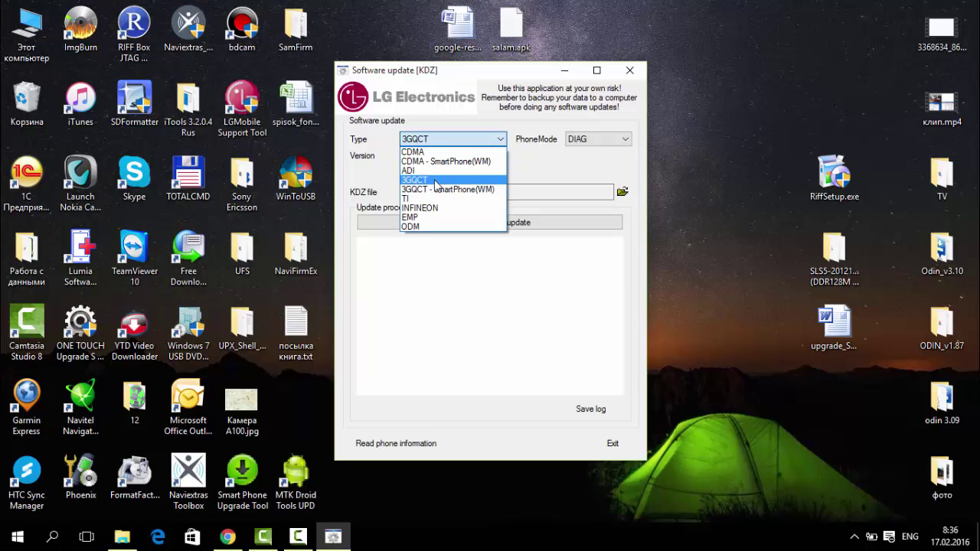
click(435, 181)
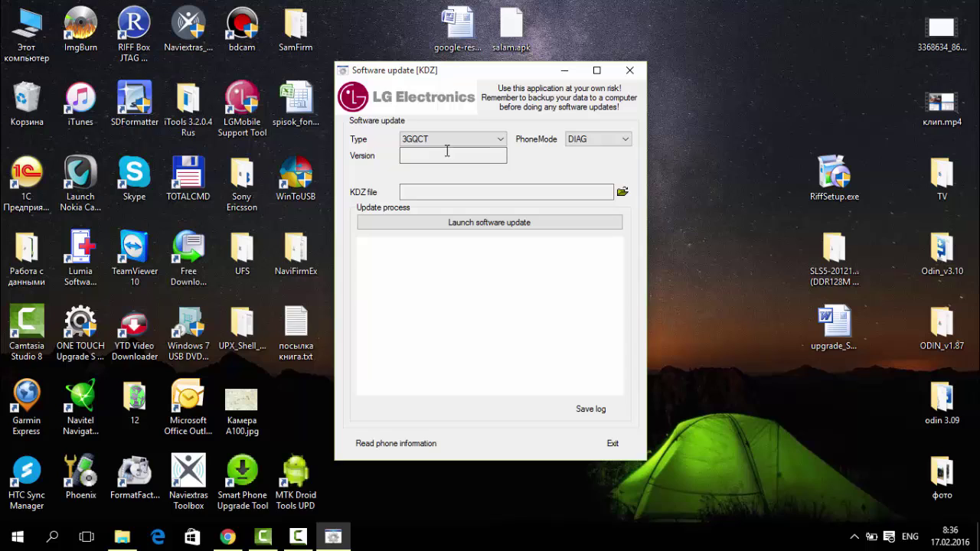
click(622, 139)
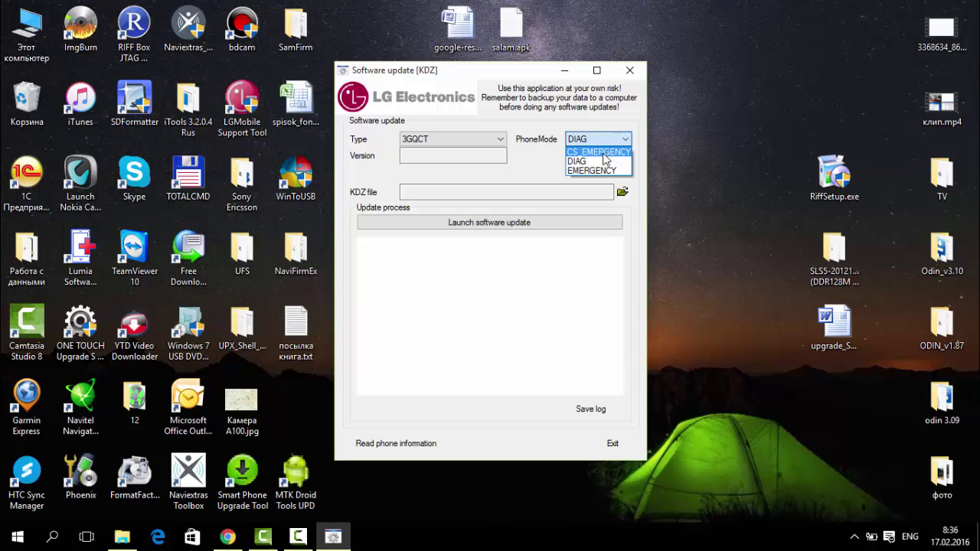
click(607, 171)
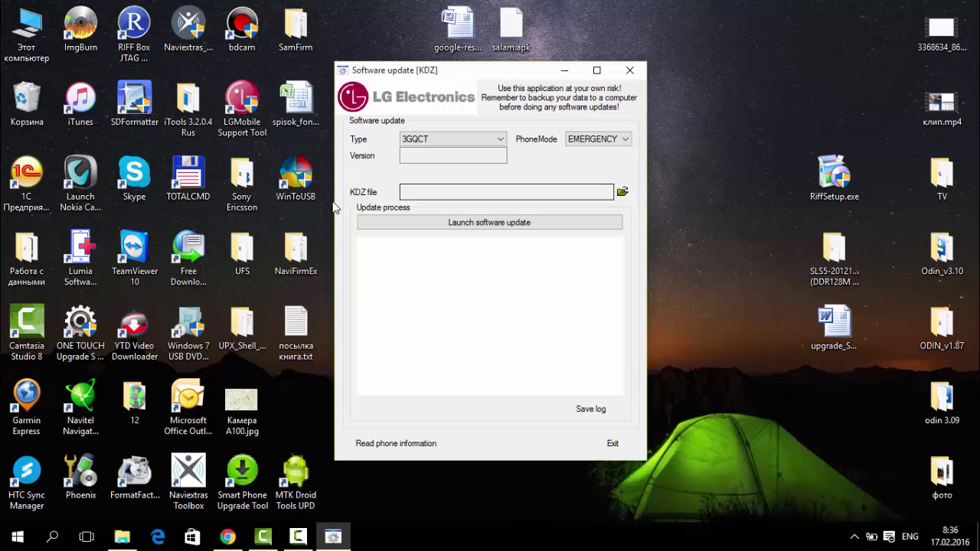
Step: Load V10D_00.kdz from the Downloads folder (Загрузки) as the KDZ file
click(623, 193)
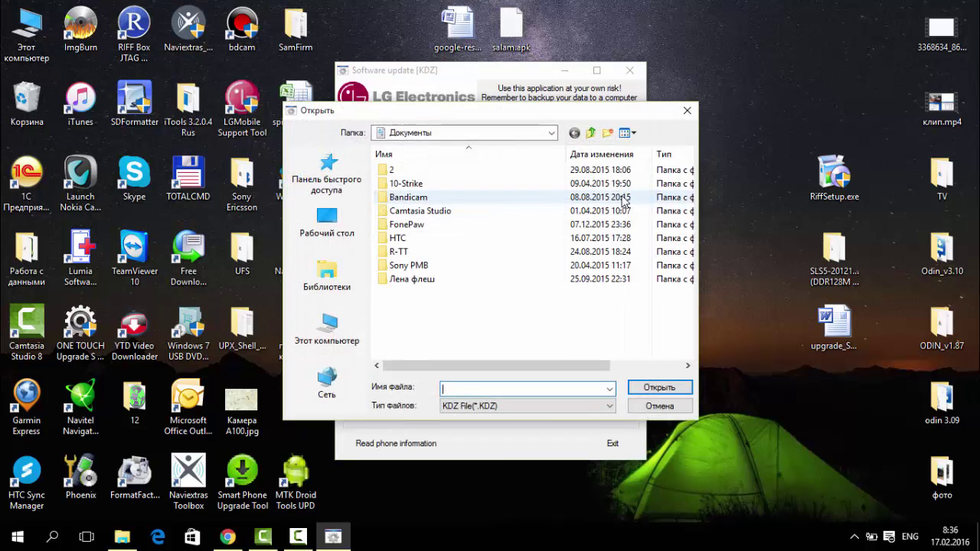
click(342, 330)
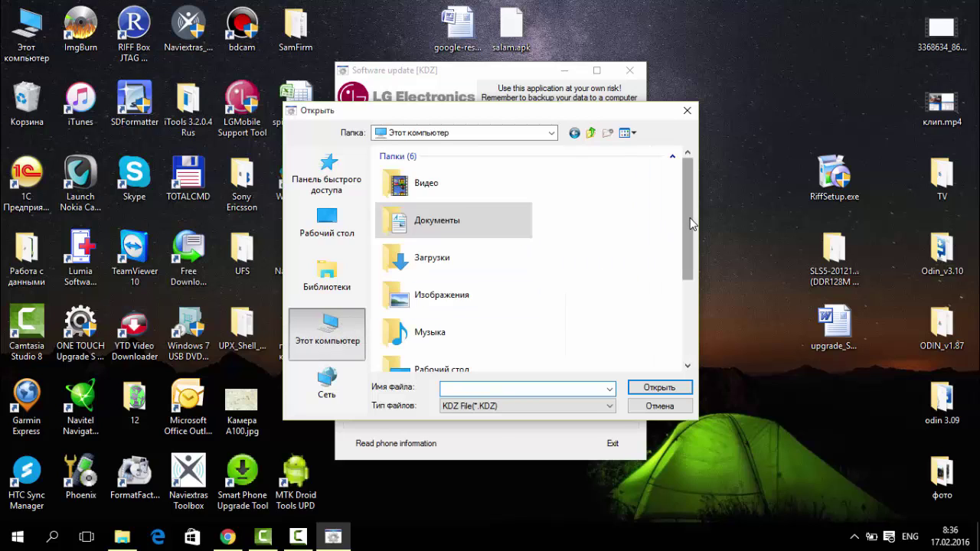
double_click(448, 259)
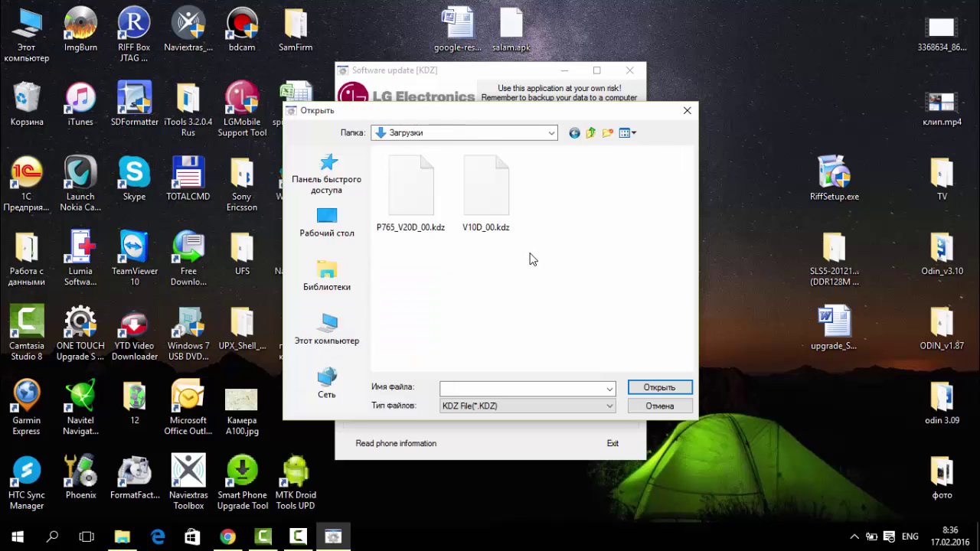
double_click(491, 195)
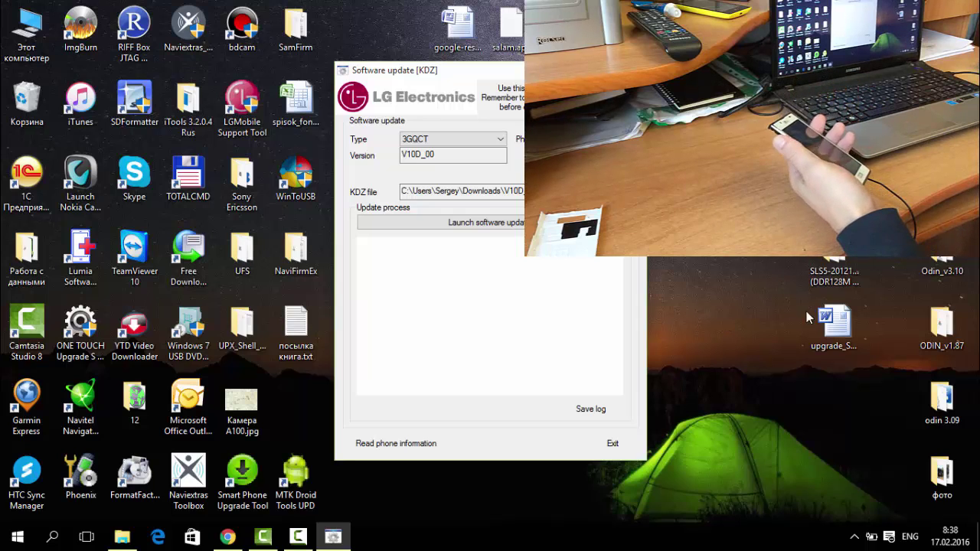
Step: Launch the software update with the V10D_00 firmware, relaunching it each time an attempt finishes
click(510, 222)
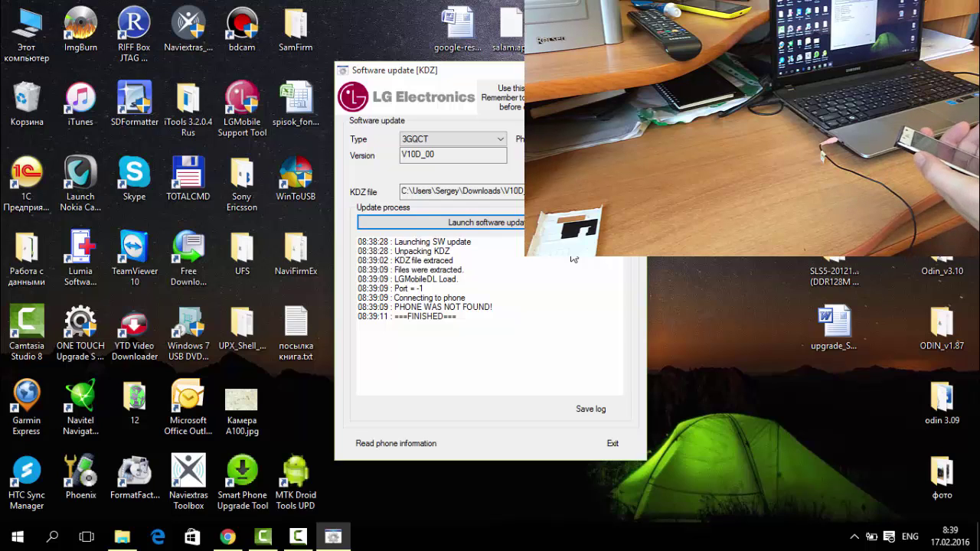
click(519, 232)
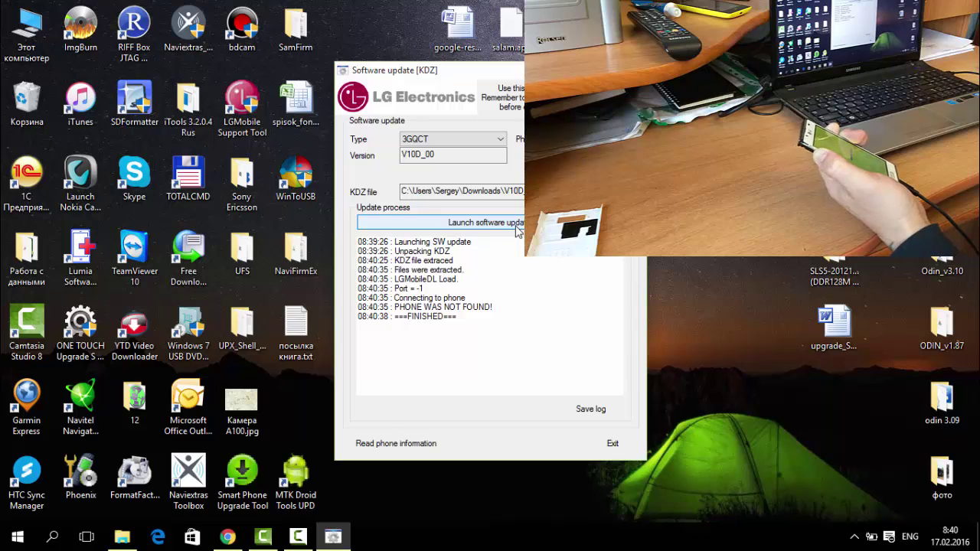
click(516, 227)
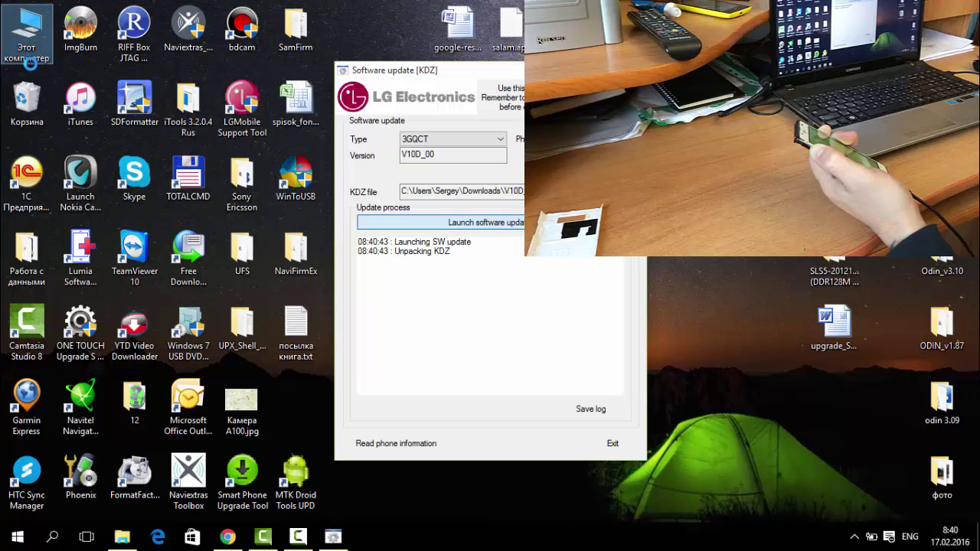
Step: Open the computer's properties and bring up Device Manager to check the connected LG phone's devices
right_click(27, 61)
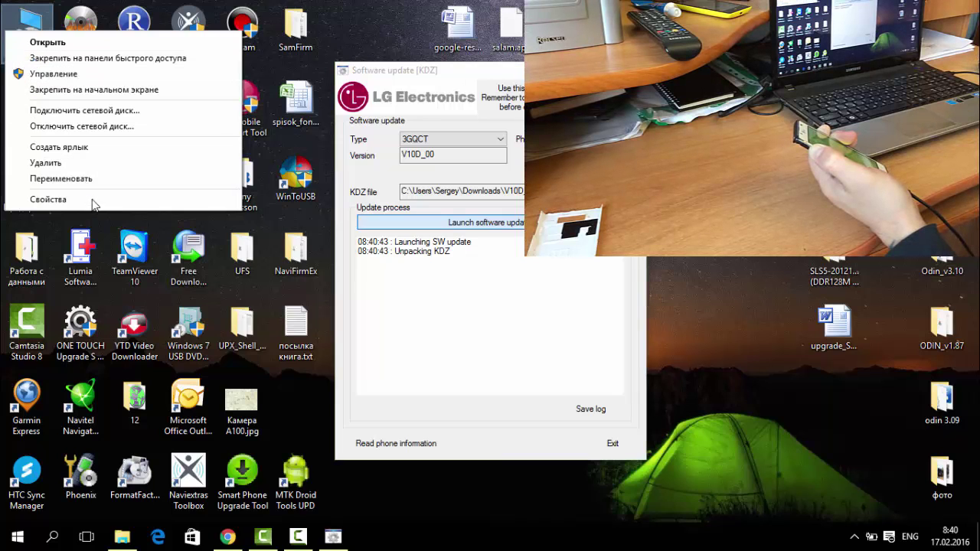
click(97, 207)
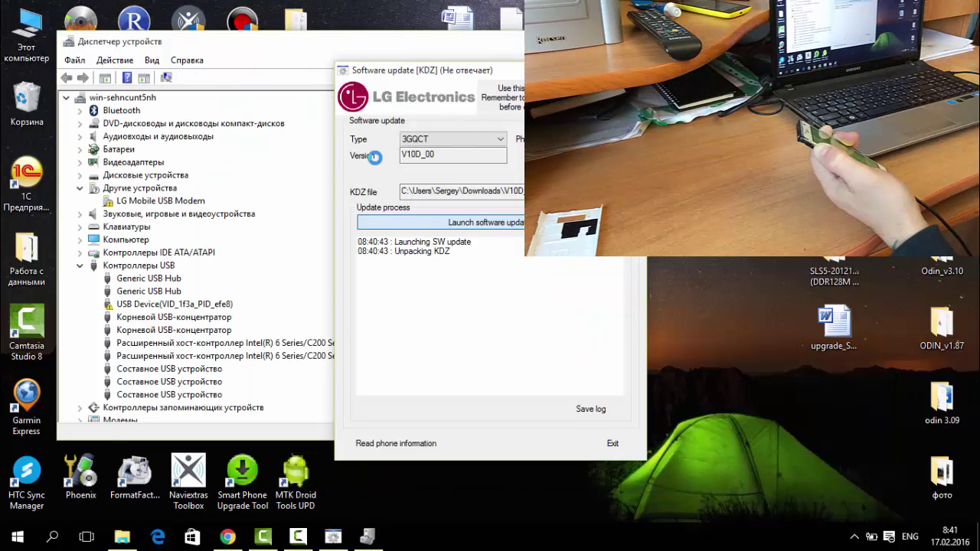
Step: Examine the LG Mobile USB Modem and the modems category (Модемы) in Device Manager, and return to the KDZ software update window
click(192, 203)
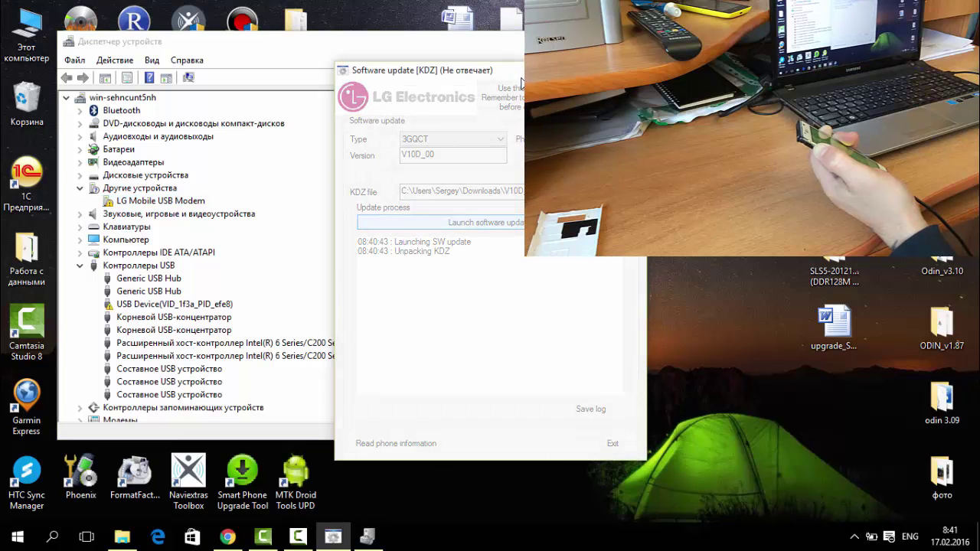
scroll(246, 280, down, 3)
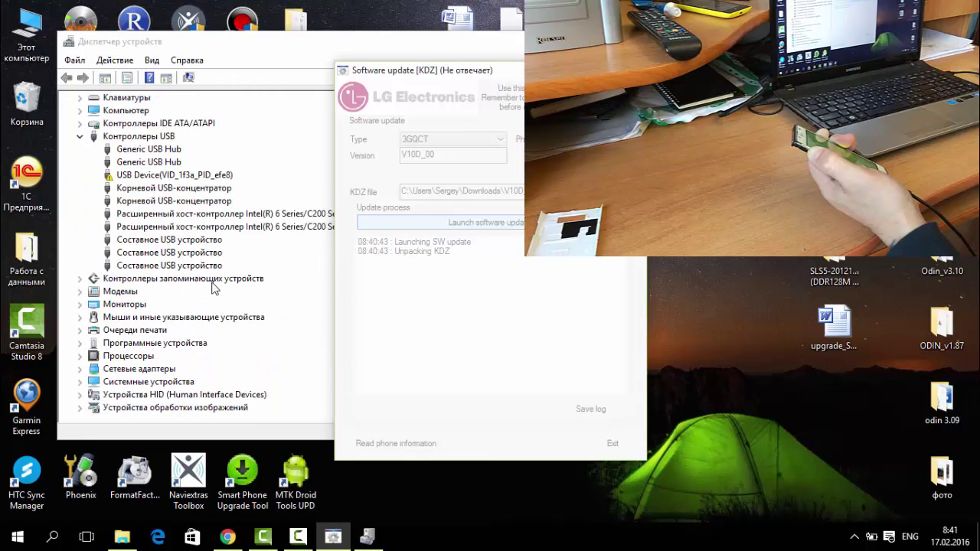
click(79, 292)
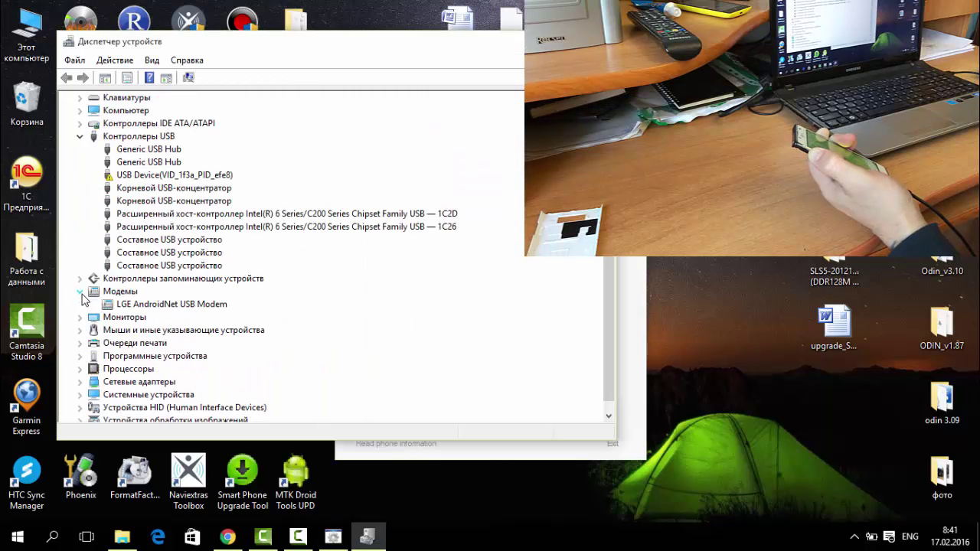
click(81, 292)
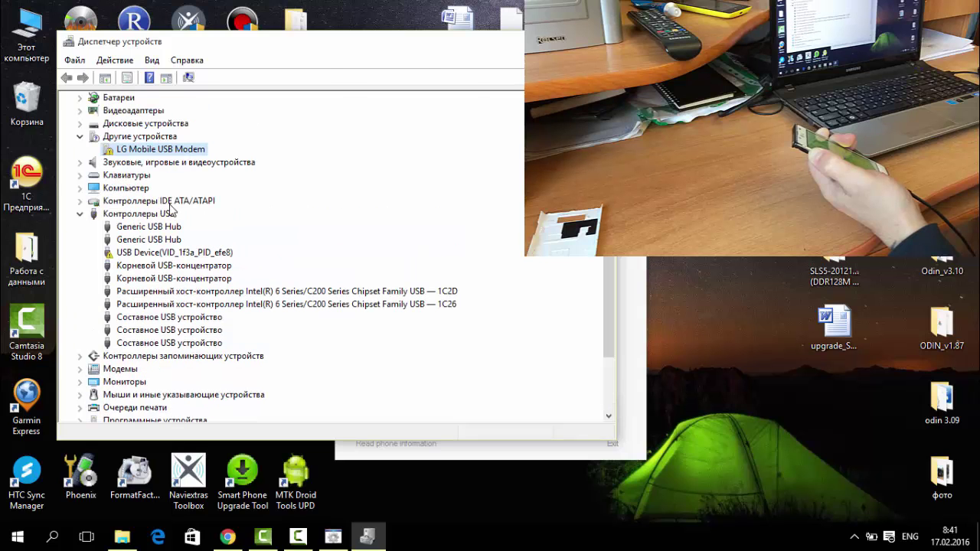
click(332, 537)
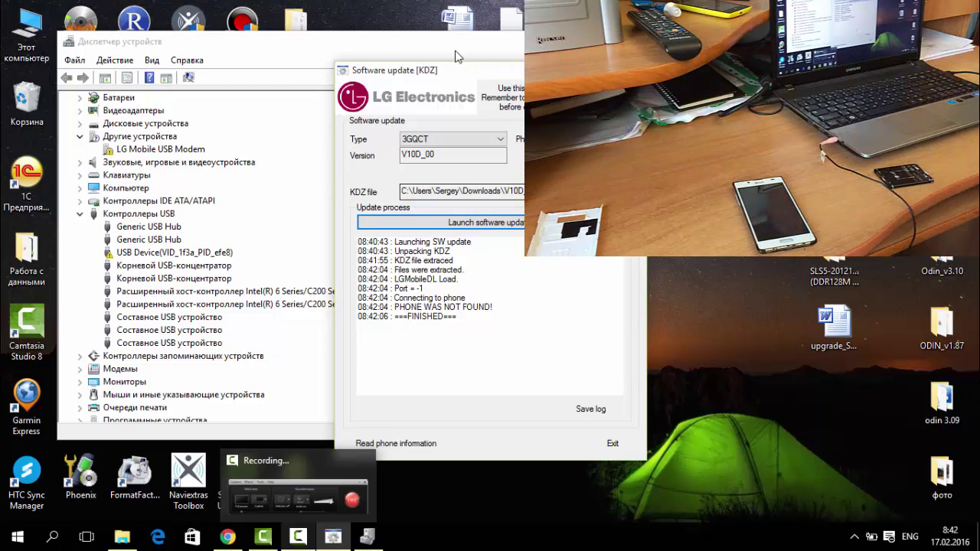
Step: Put Device Manager away, switch to Chrome and keep the LGUnitedMobileDriver .exe download despite the harmful-file warning
click(241, 71)
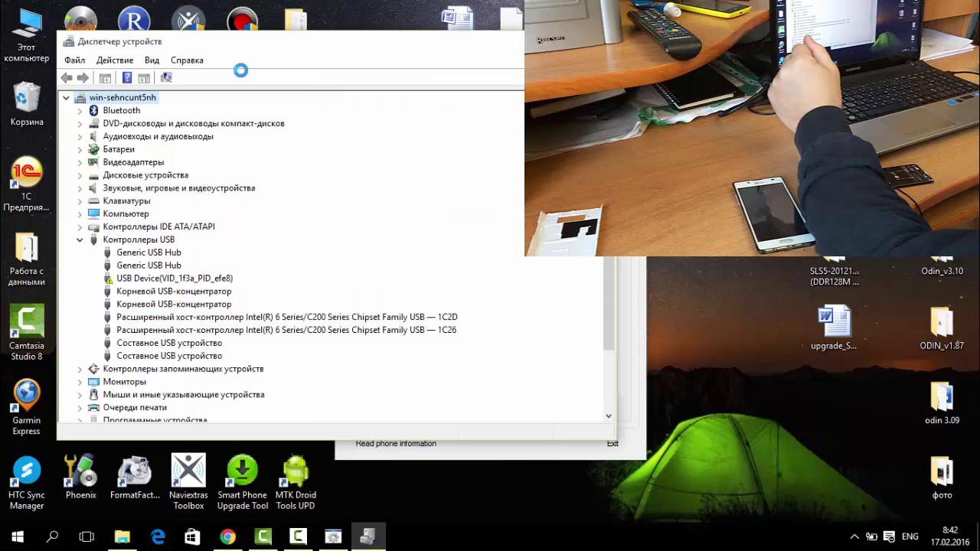
key(super+Down)
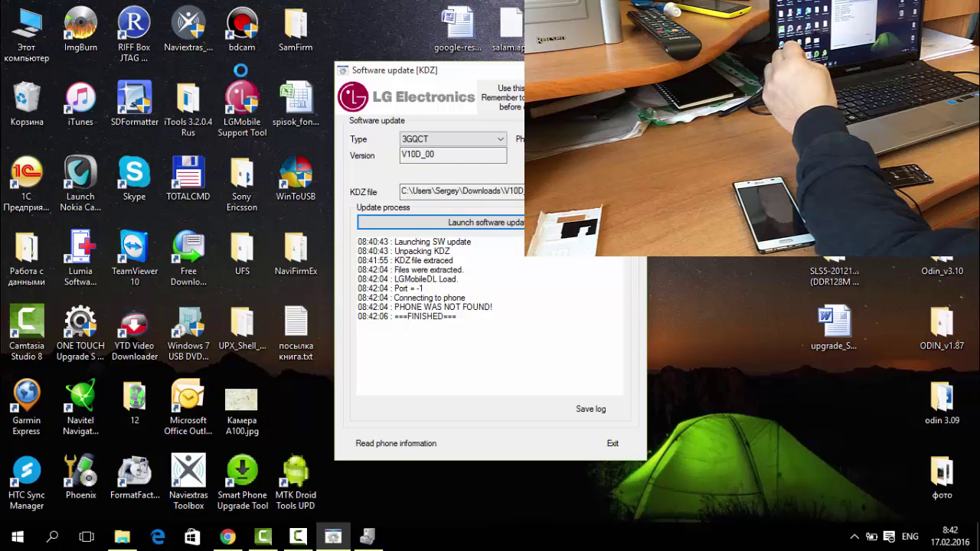
key(alt+Tab)
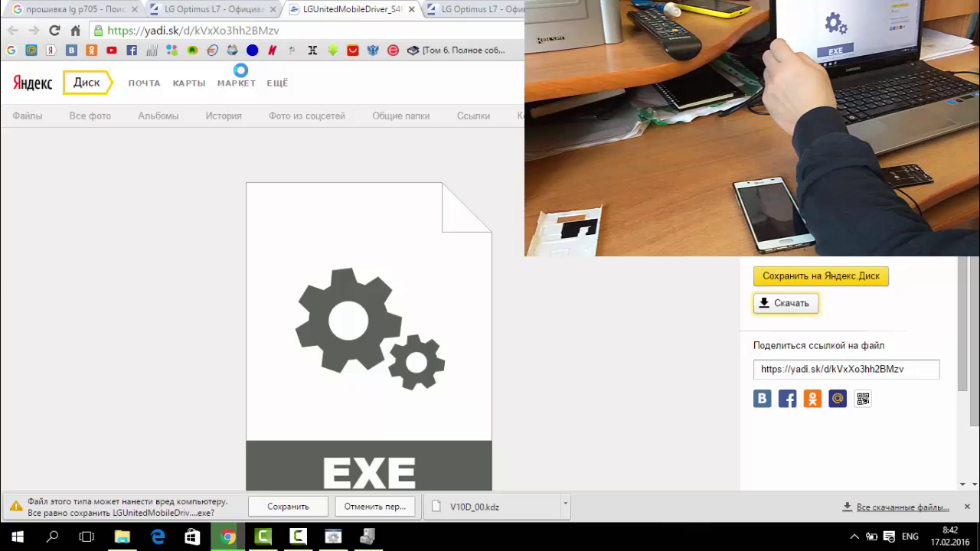
click(288, 507)
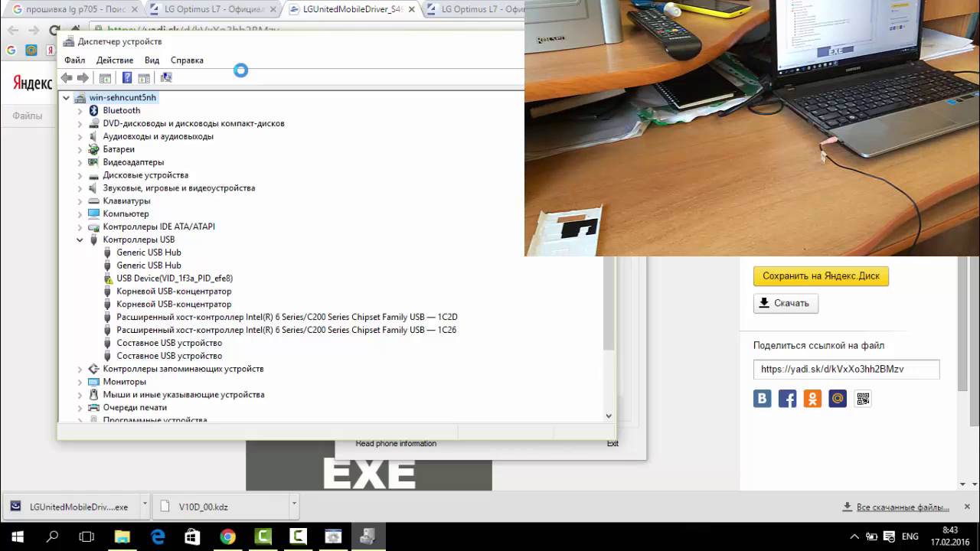
Step: Switch to the KDZ updater, relaunch the V10D_00 software update, and clear away the Device Manager and browser windows behind it
key(alt+Tab)
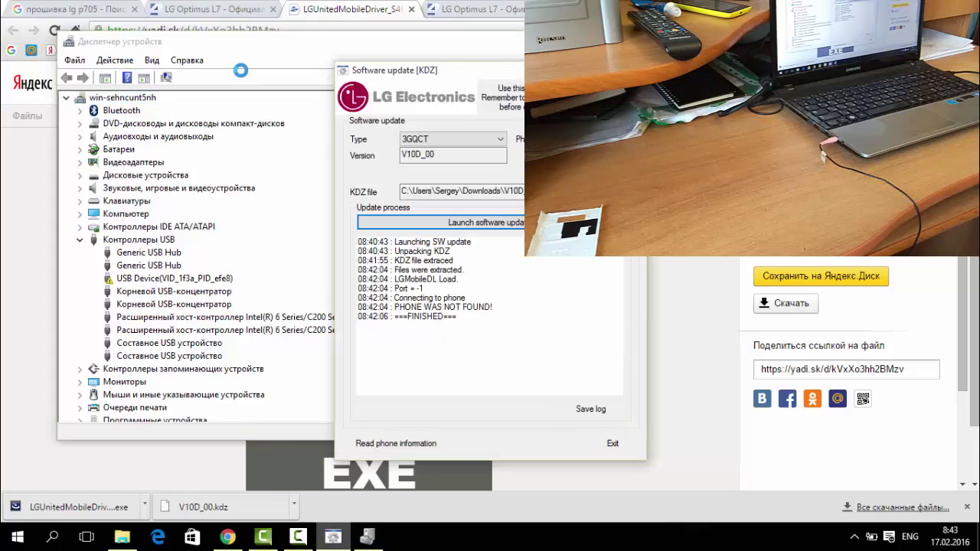
key(Return)
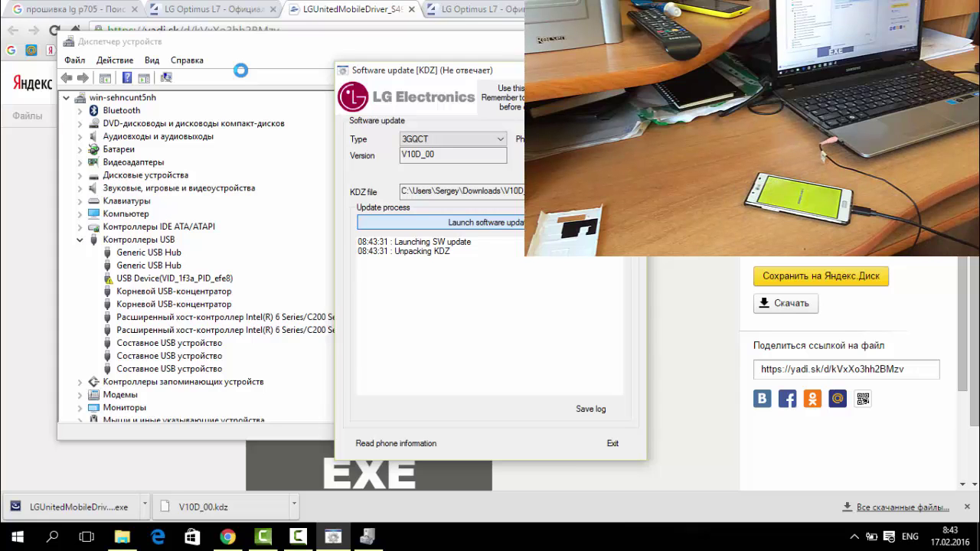
scroll(240, 70, down, 3)
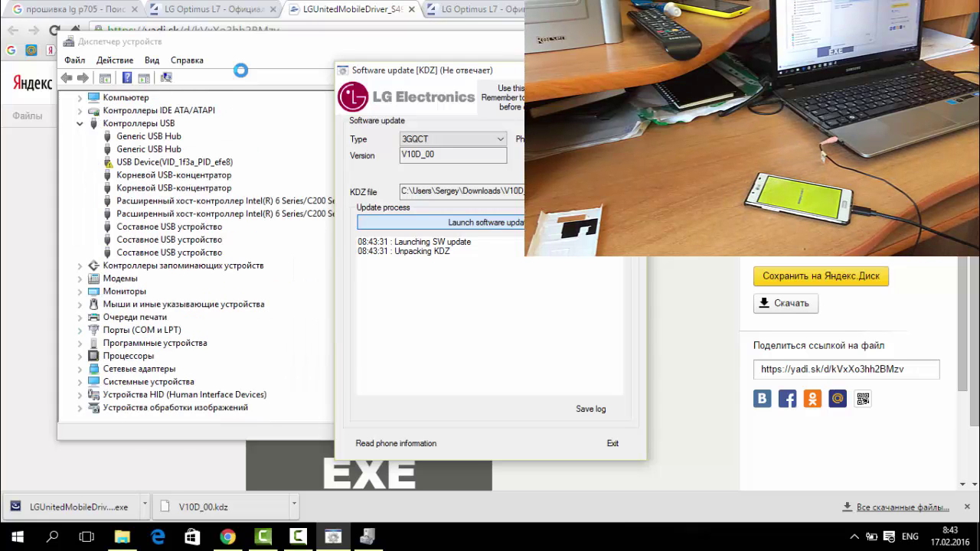
click(241, 70)
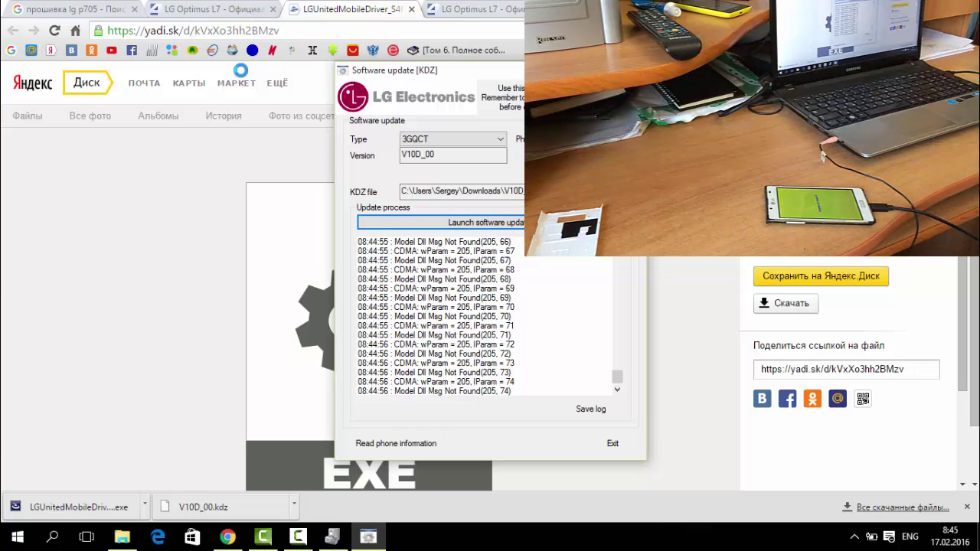
key(super+d)
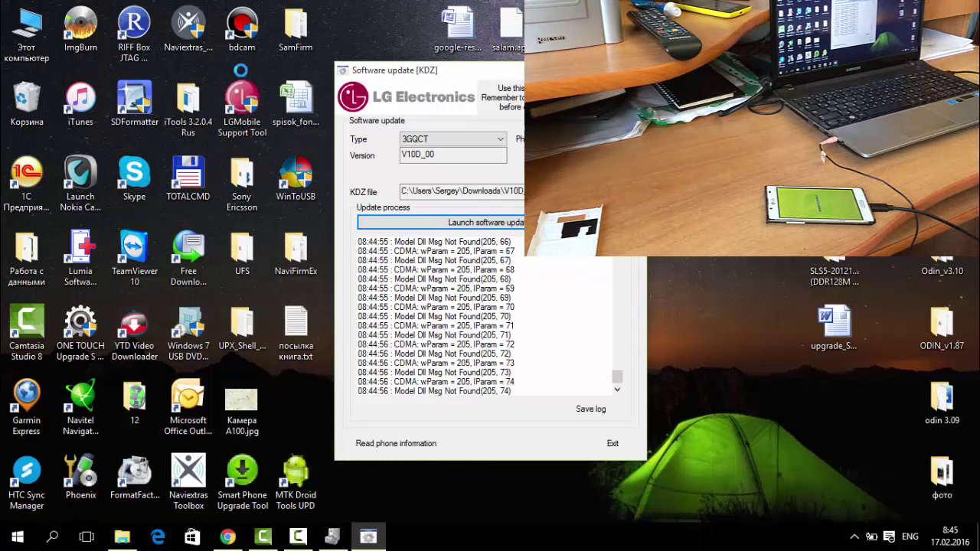